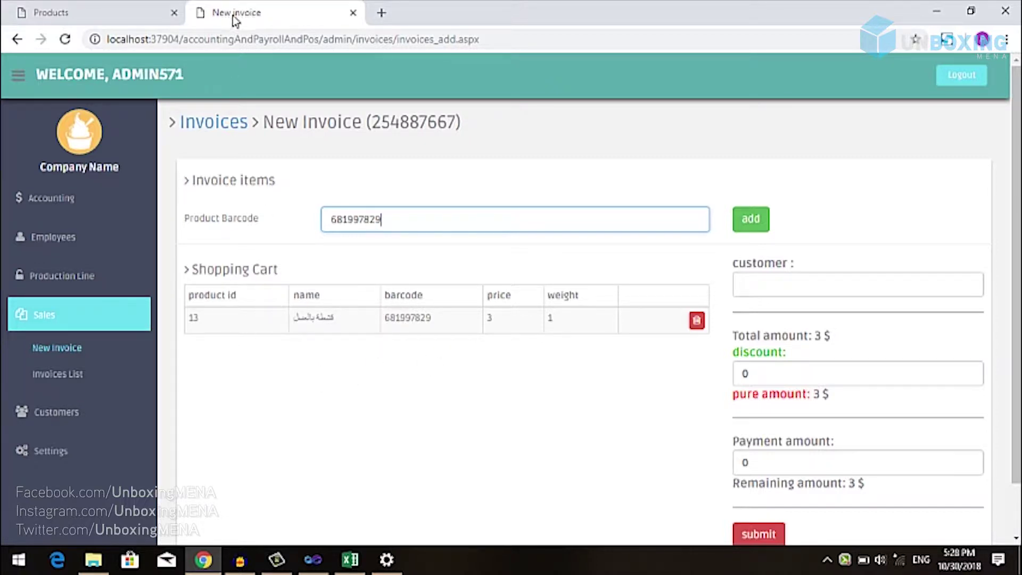
- Copy barcode 851017344 from the products list and add that product to the new invoice's shopping cart
click(160, 12)
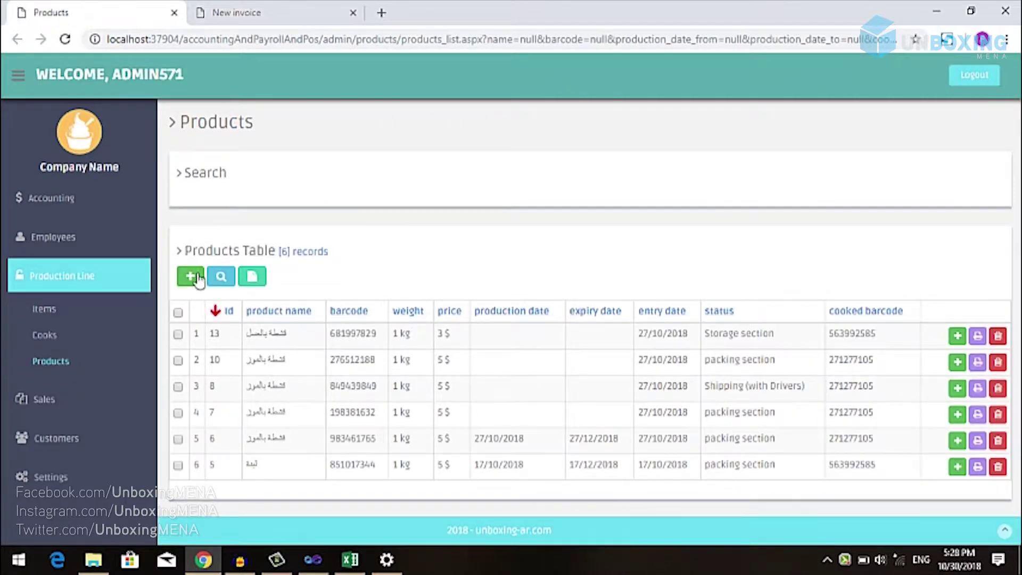
double_click(351, 463)
key(ctrl+c)
click(264, 10)
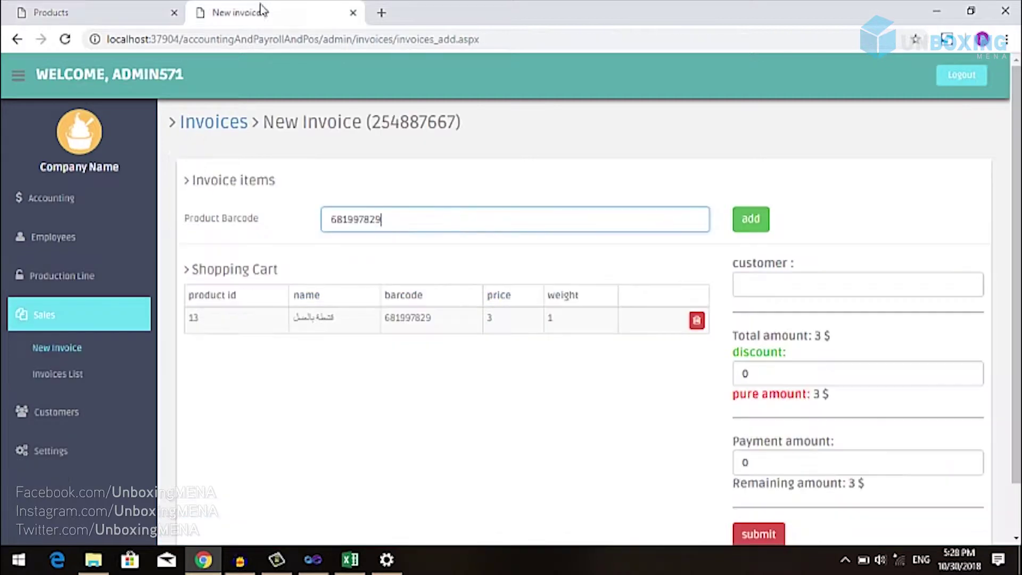
drag(393, 217, 277, 228)
key(ctrl+v)
key(Return)
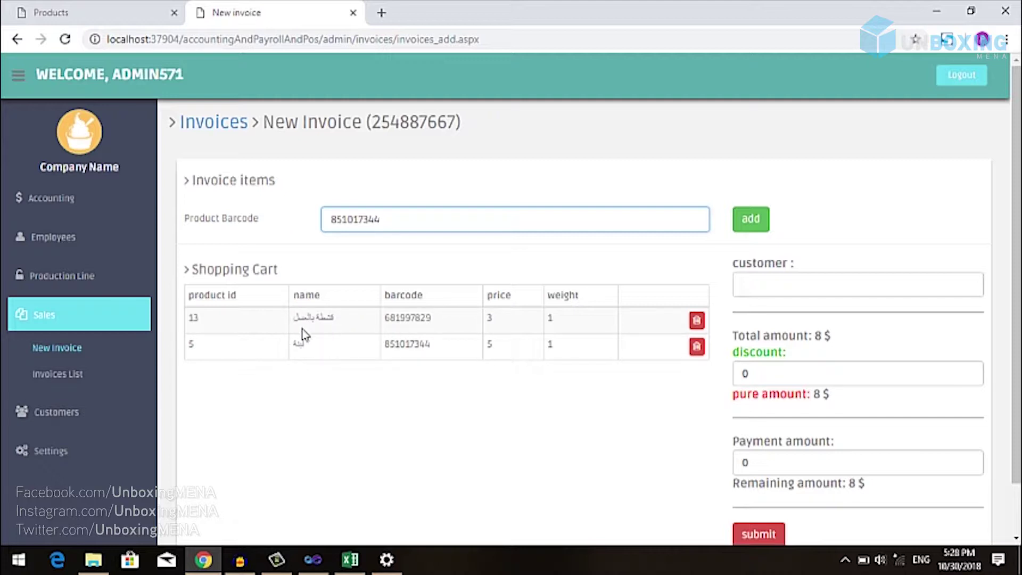
- Copy barcode 198381632 from the products list and add that product to the new invoice's shopping cart
click(110, 17)
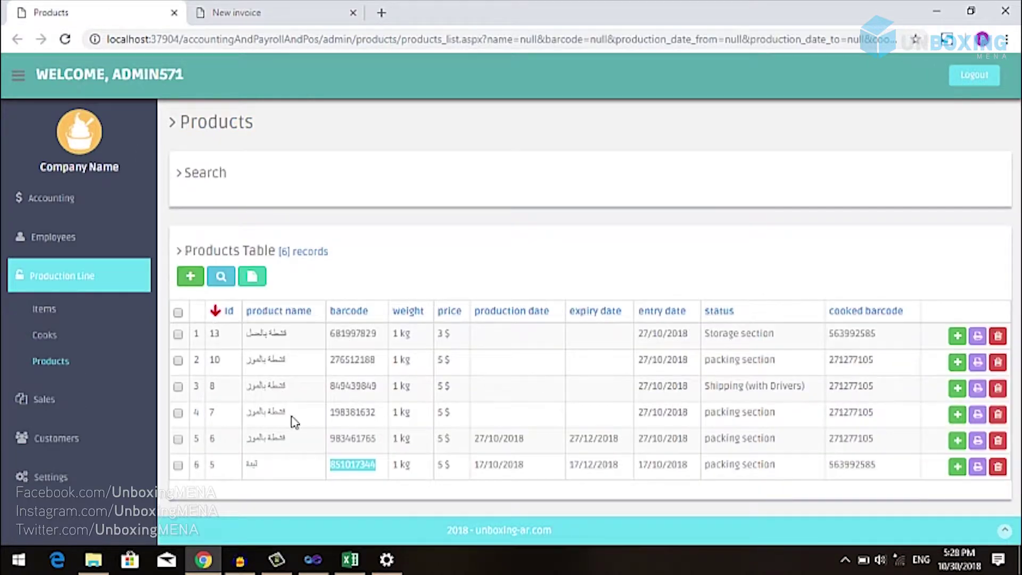
double_click(348, 412)
key(ctrl+c)
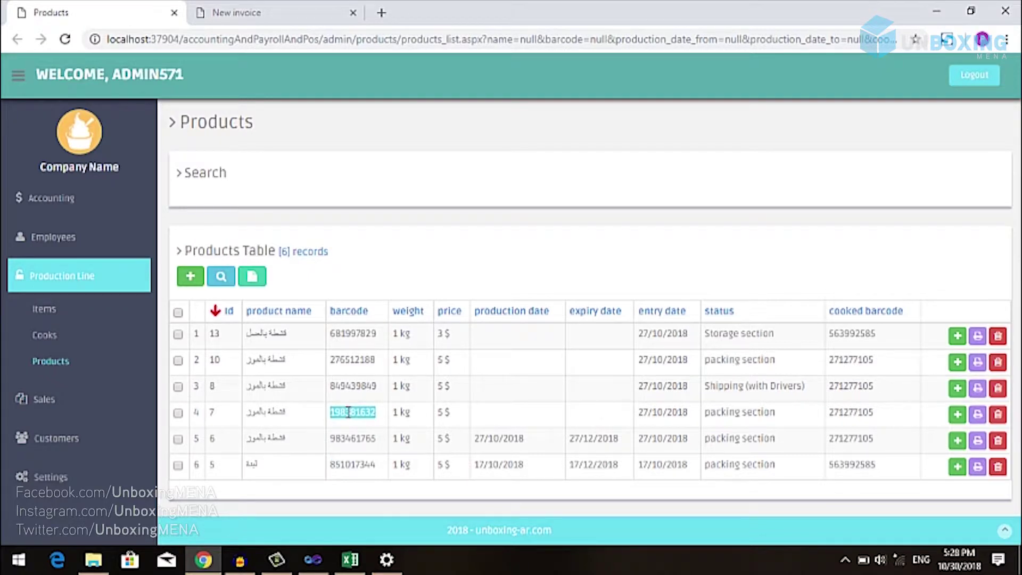
click(319, 13)
drag(400, 217, 250, 218)
key(ctrl+v)
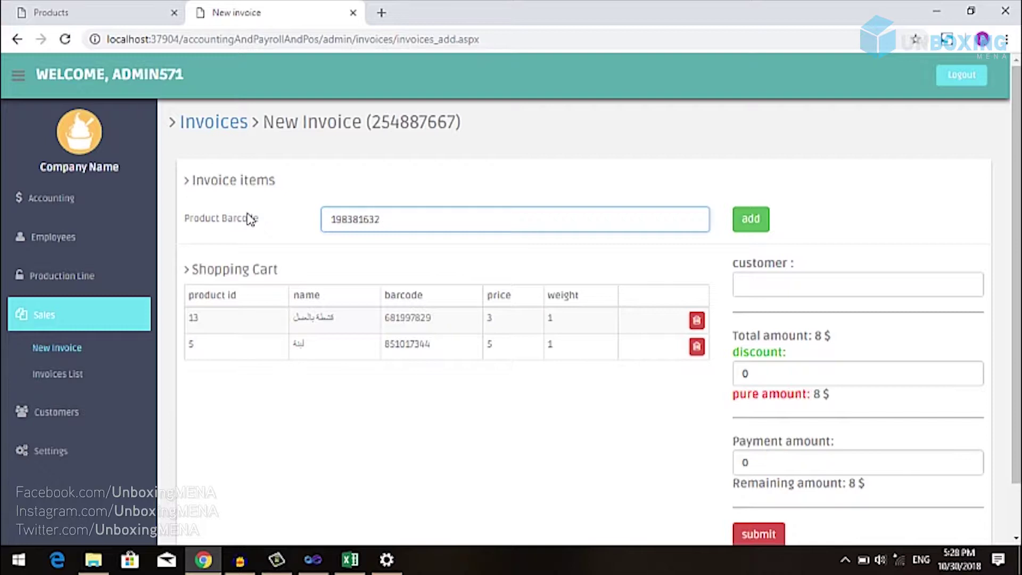
key(Return)
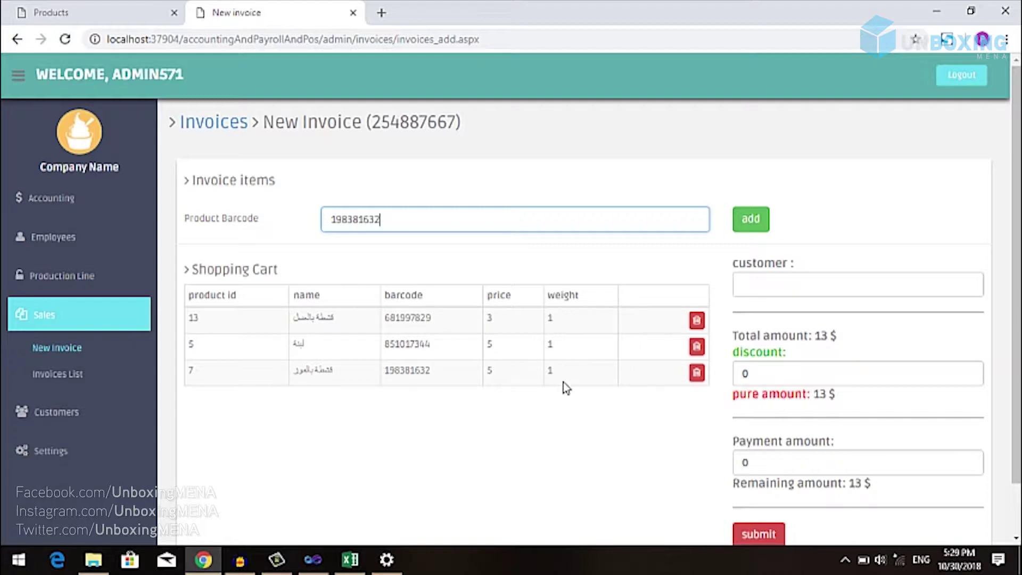
- Assign the last suggested customer to the invoice and set the discount to 3
drag(1019, 315, 1019, 366)
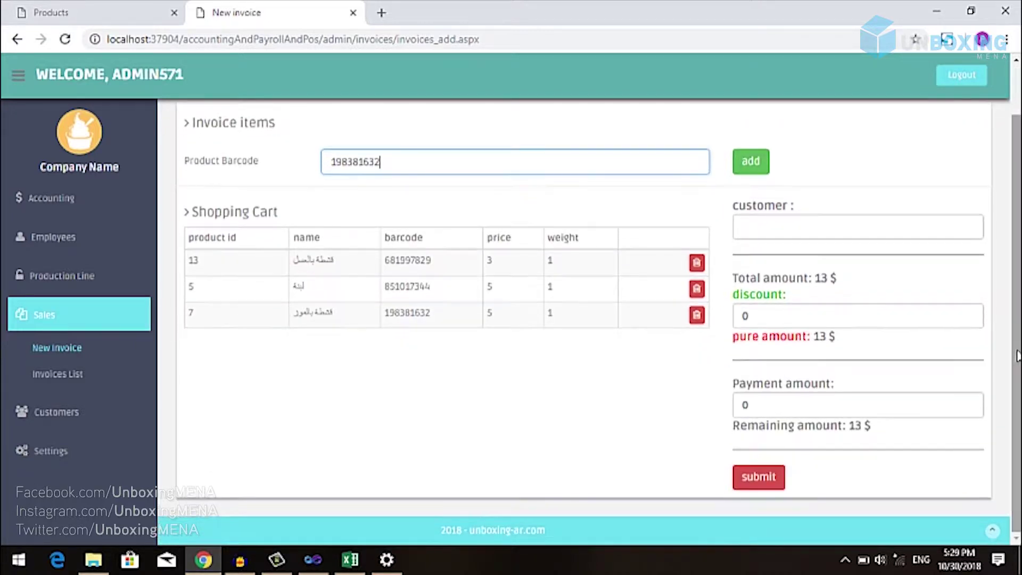
click(799, 231)
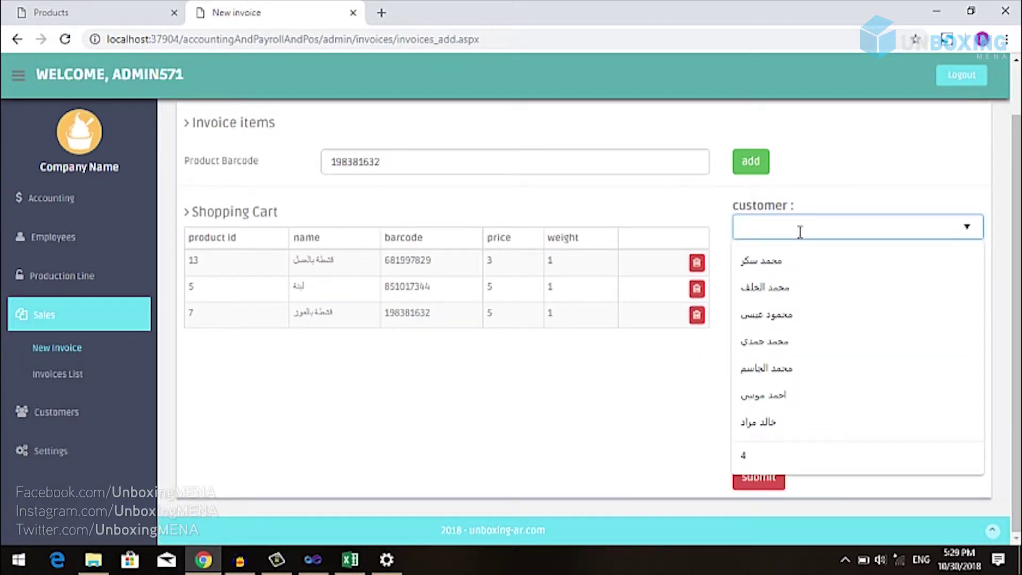
click(784, 422)
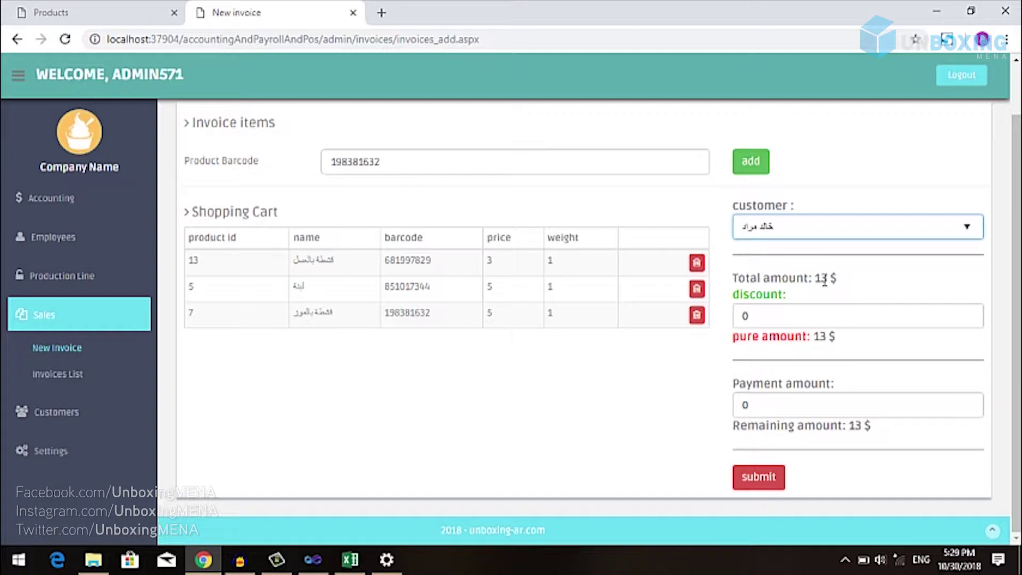
double_click(752, 317)
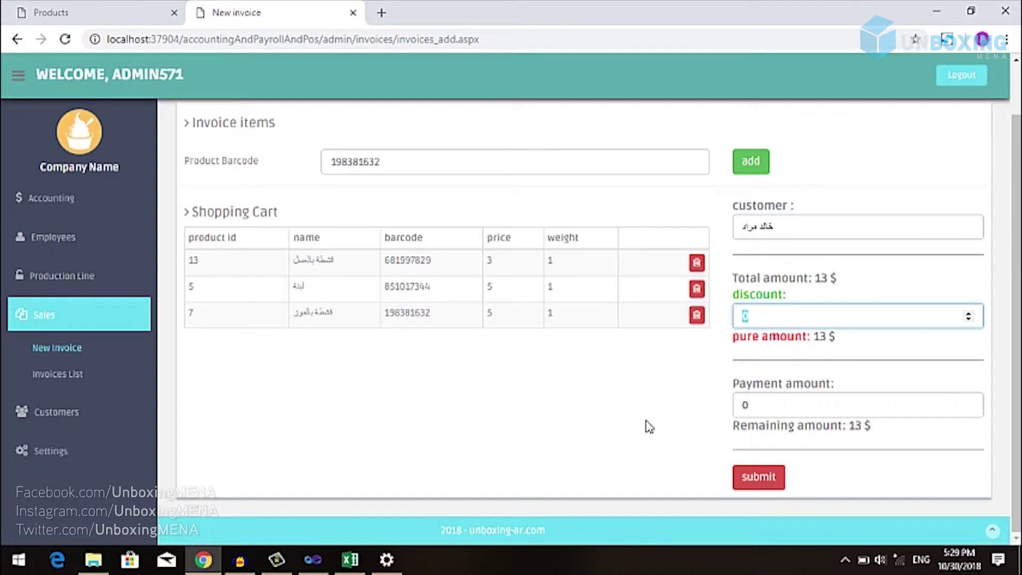
text(3)
click(678, 379)
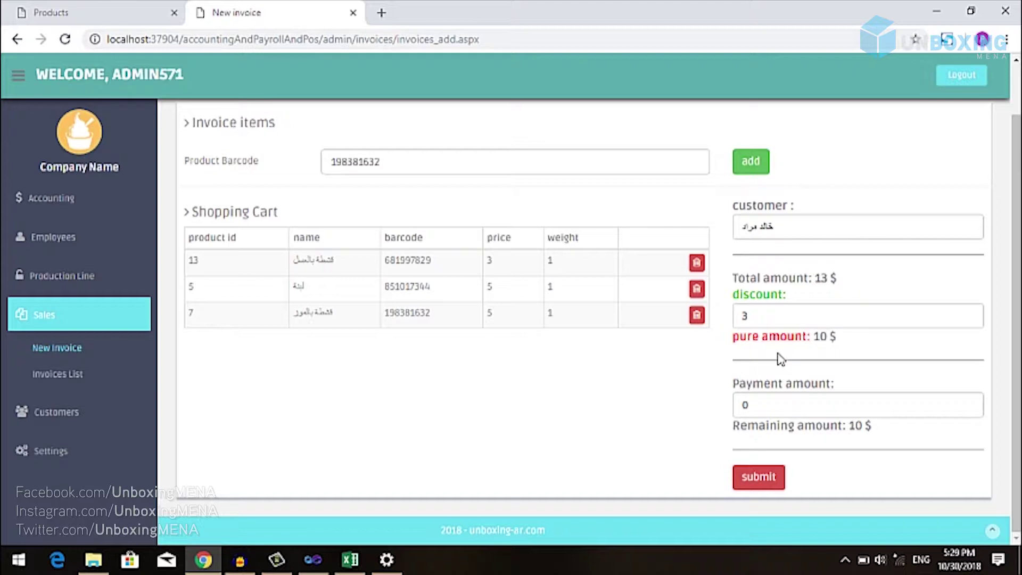
- Set the payment amount to 5, submit the invoice and acknowledge the message
double_click(746, 405)
text(5)
click(698, 405)
click(768, 482)
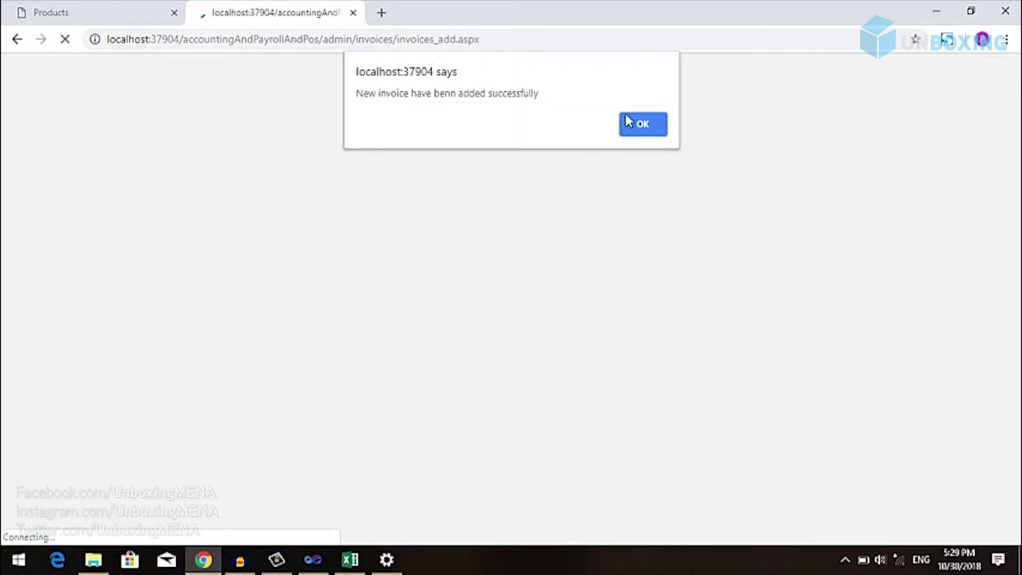
click(642, 125)
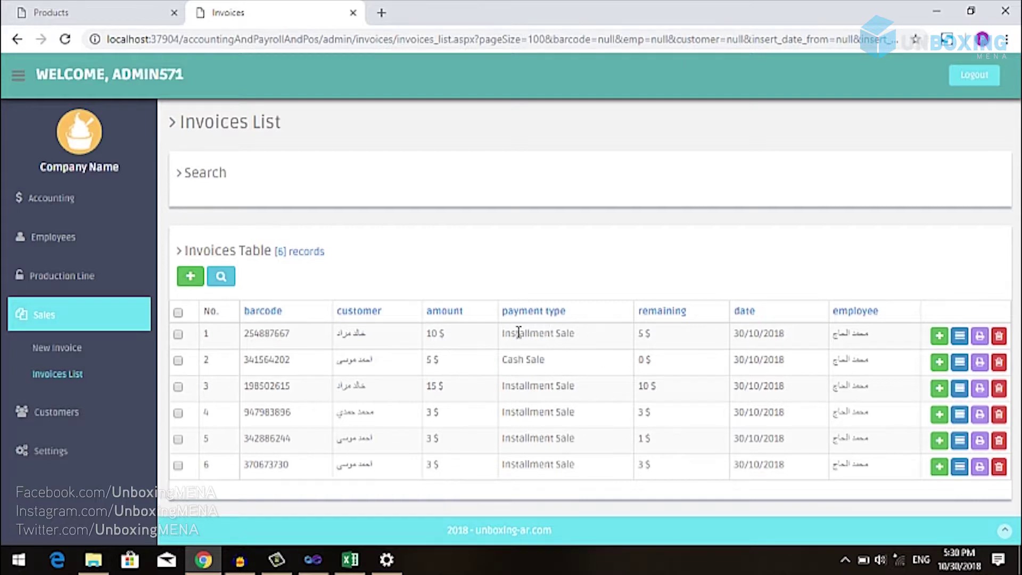
- Check the payment type and date of the newest invoice in the invoices table
drag(562, 336, 514, 346)
click(515, 347)
double_click(740, 337)
click(775, 337)
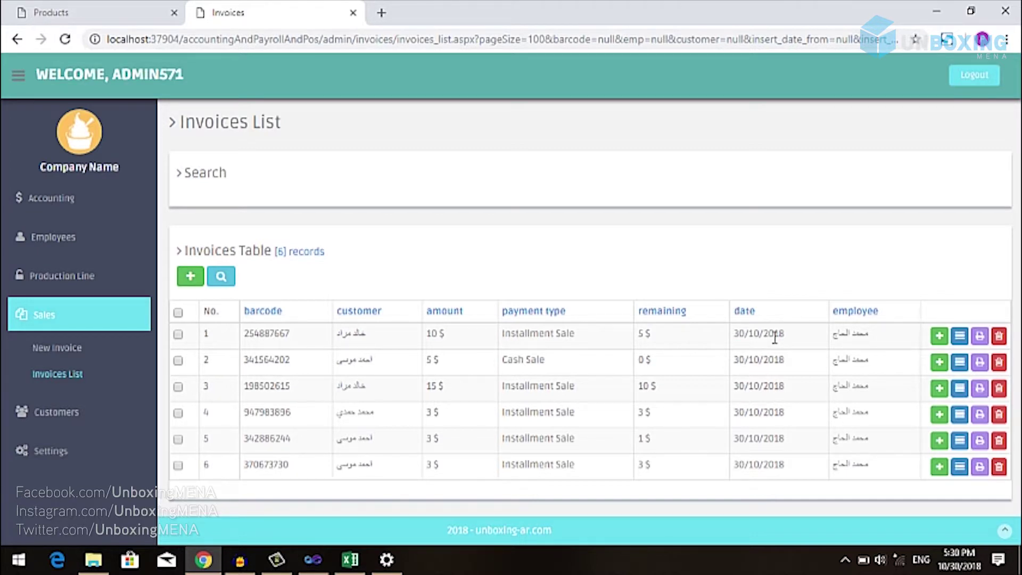
- Open the newest invoice's details separately, review its customer data and amounts, and close the details page
middle_click(961, 341)
click(426, 11)
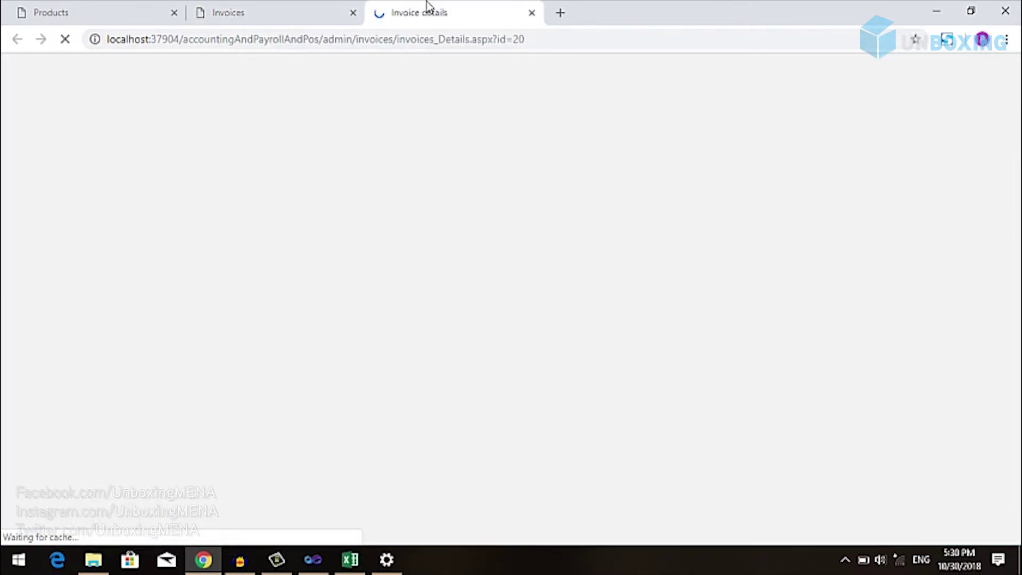
drag(1014, 273, 1014, 309)
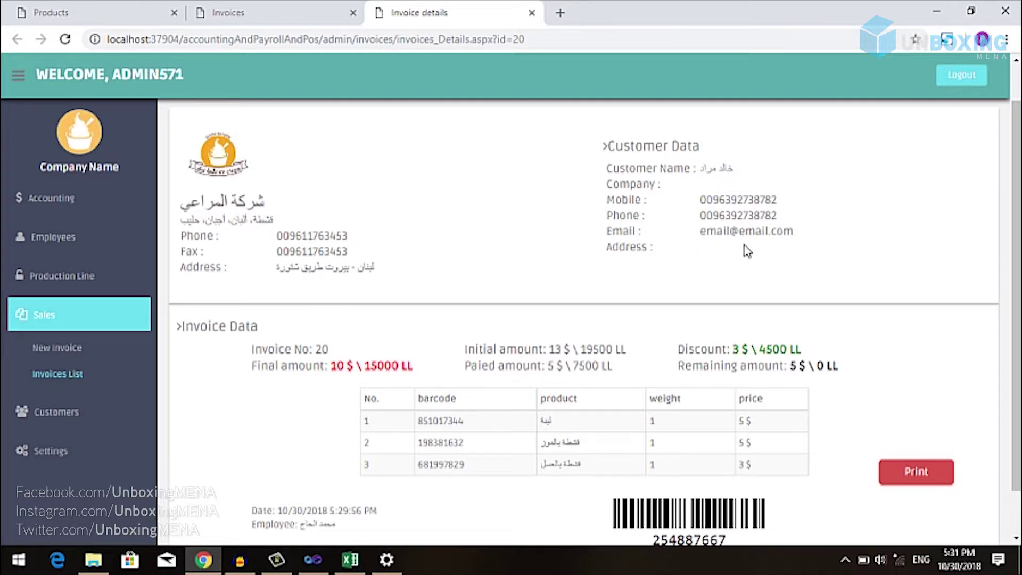
scroll(990, 298, down, 2)
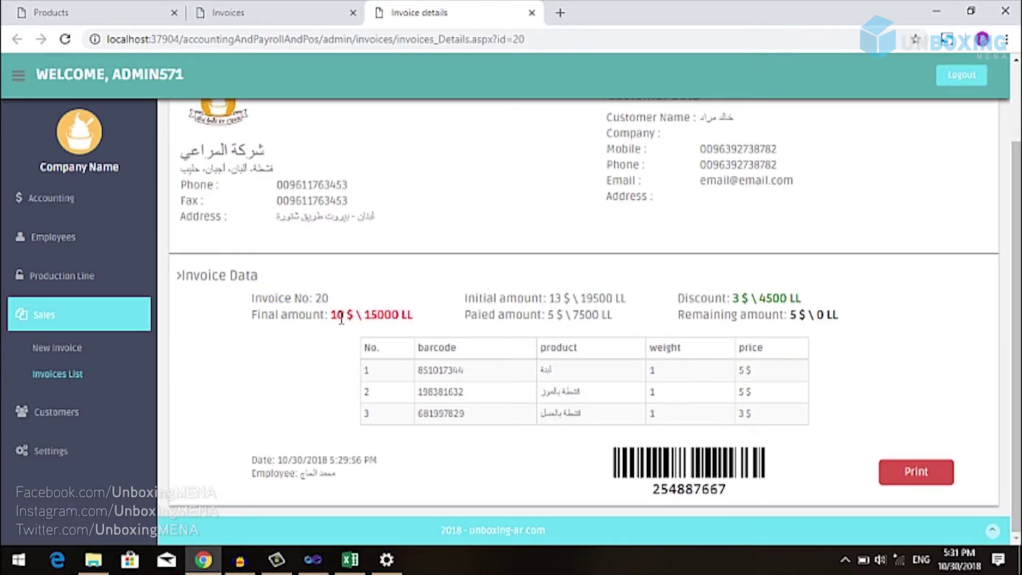
drag(495, 298, 572, 296)
click(572, 296)
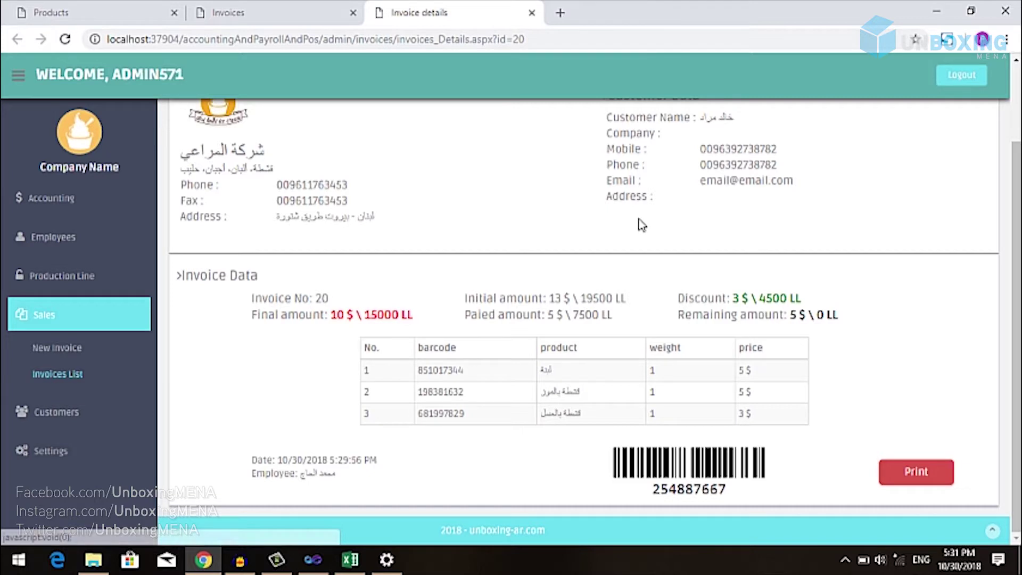
click(531, 12)
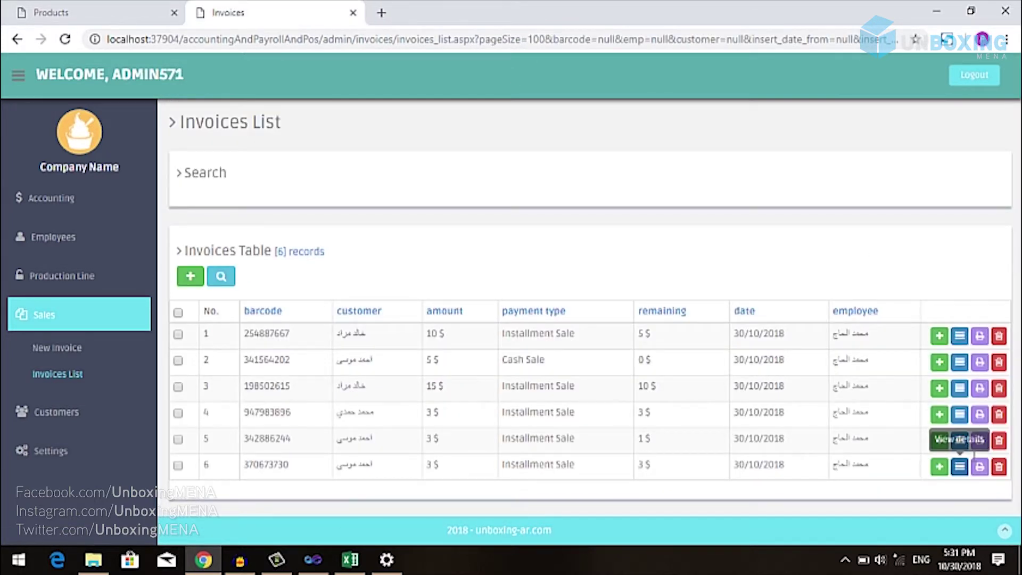
- Preview the printable version of the newest invoice and close it without printing
click(981, 338)
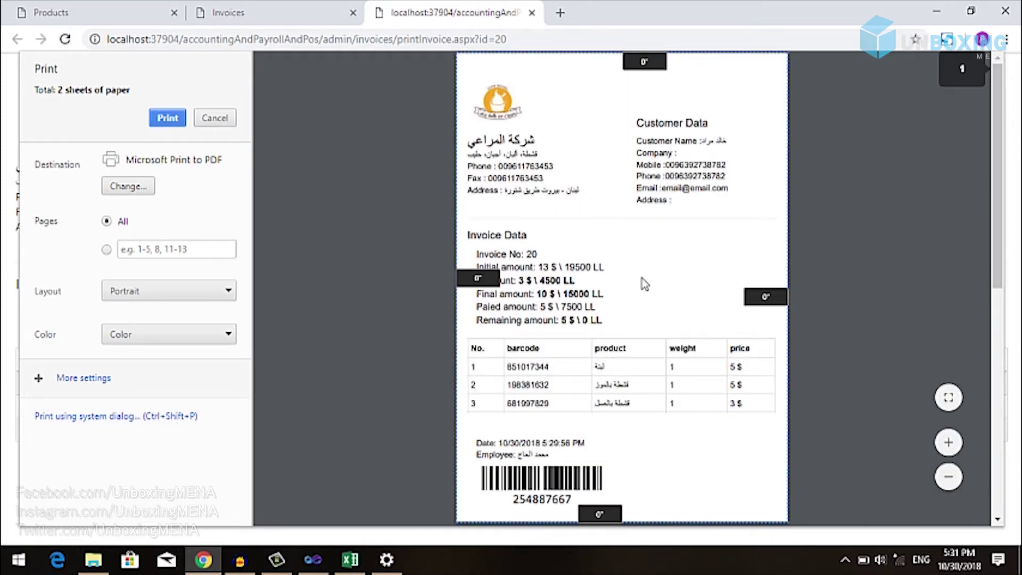
click(532, 12)
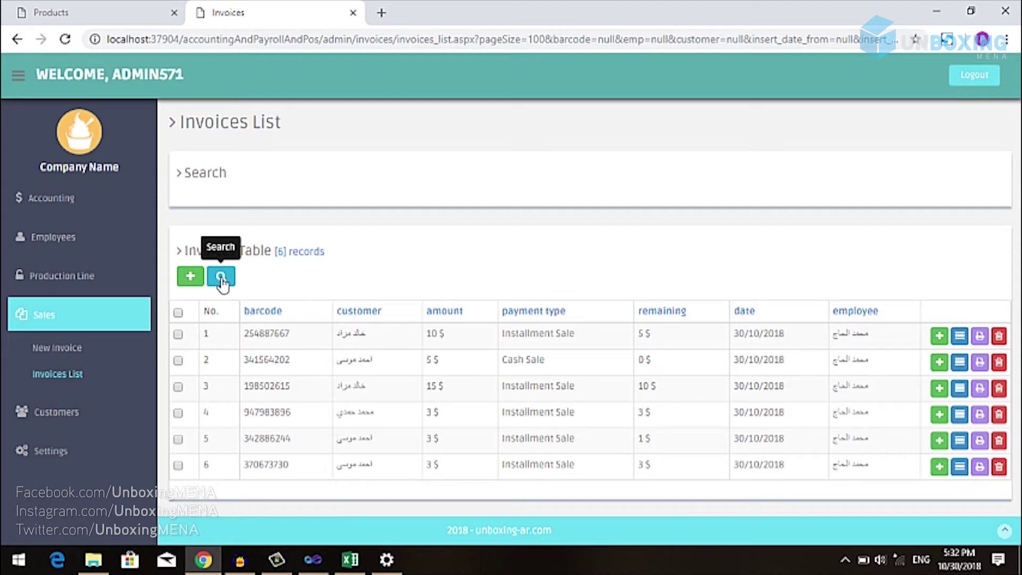
- Show the invoice search filters and examine the employee and payment type choices, leaving both at all
click(220, 276)
click(368, 220)
click(266, 219)
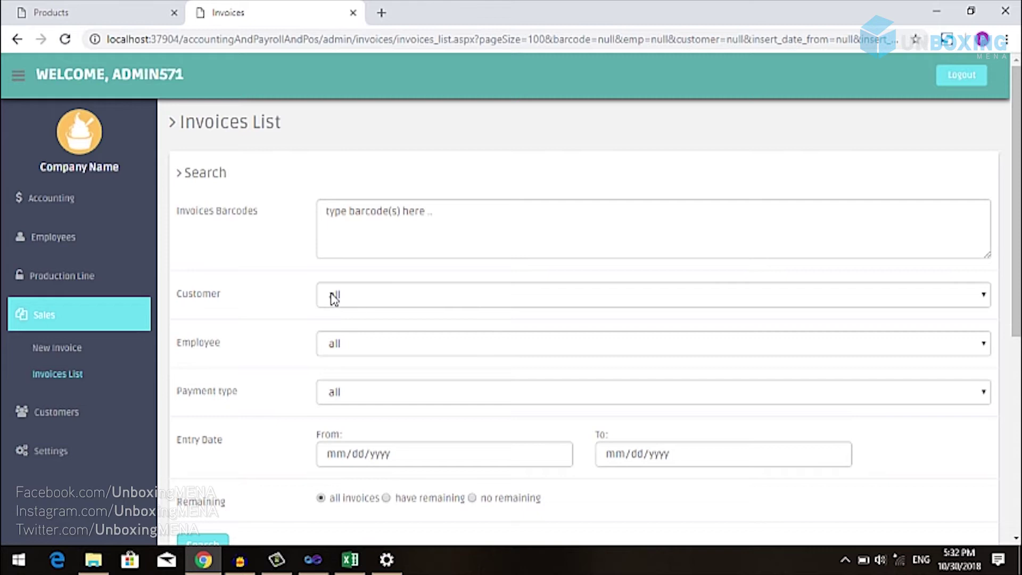
click(336, 350)
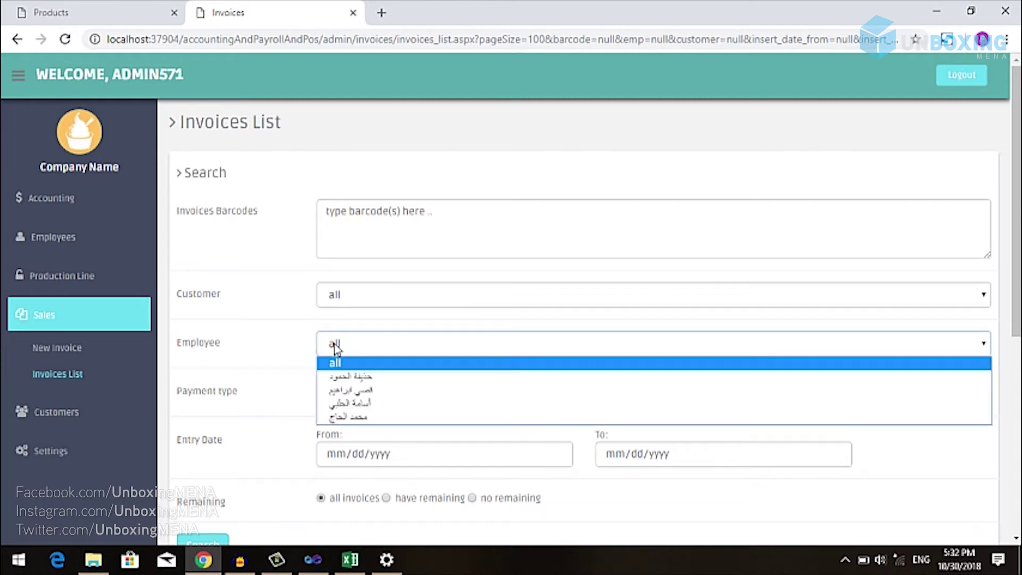
click(334, 347)
click(292, 343)
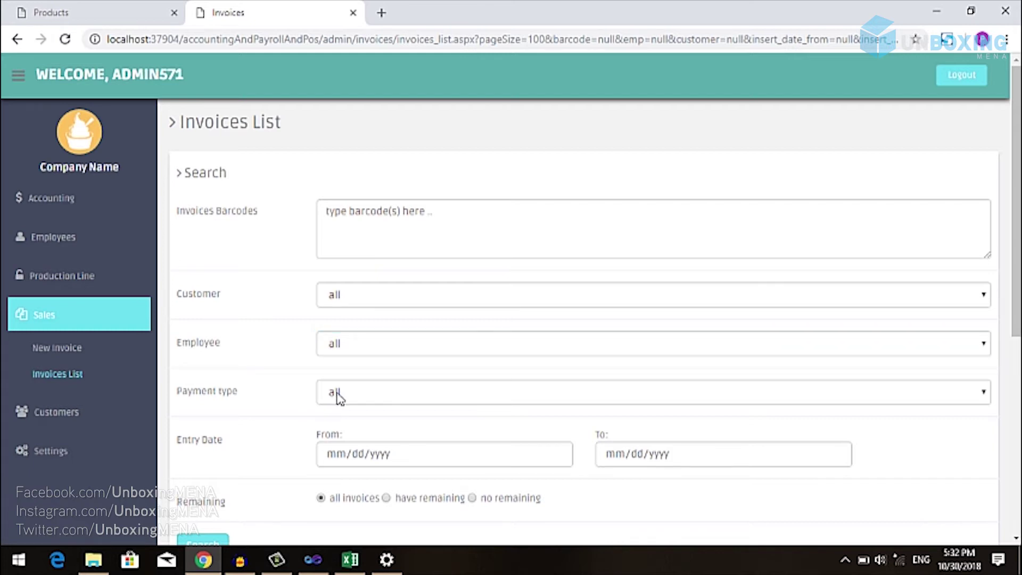
click(353, 398)
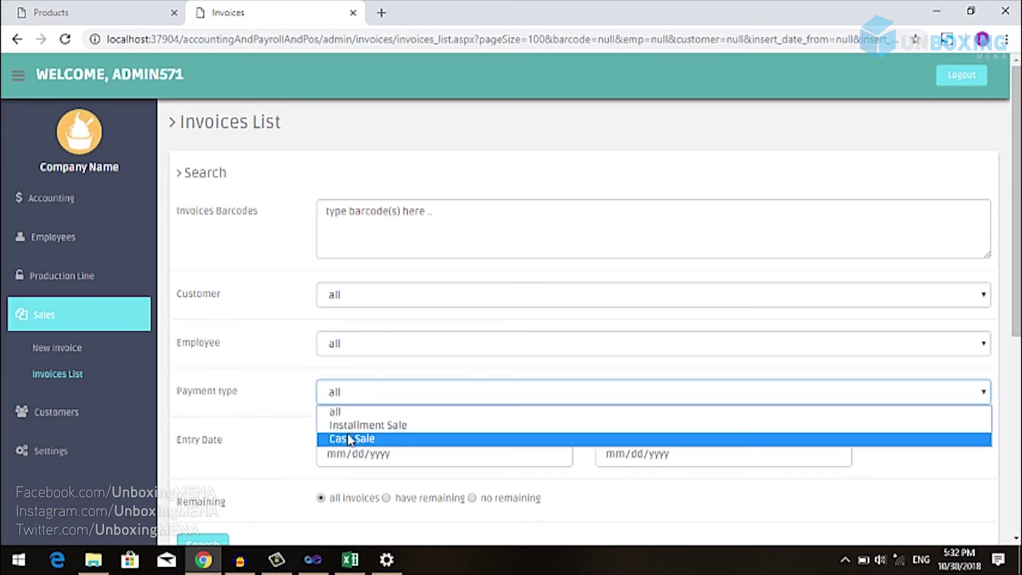
click(281, 394)
- Review the entry date and remaining filters, and run the invoice search with all filters at their defaults
scroll(281, 394, down, 2)
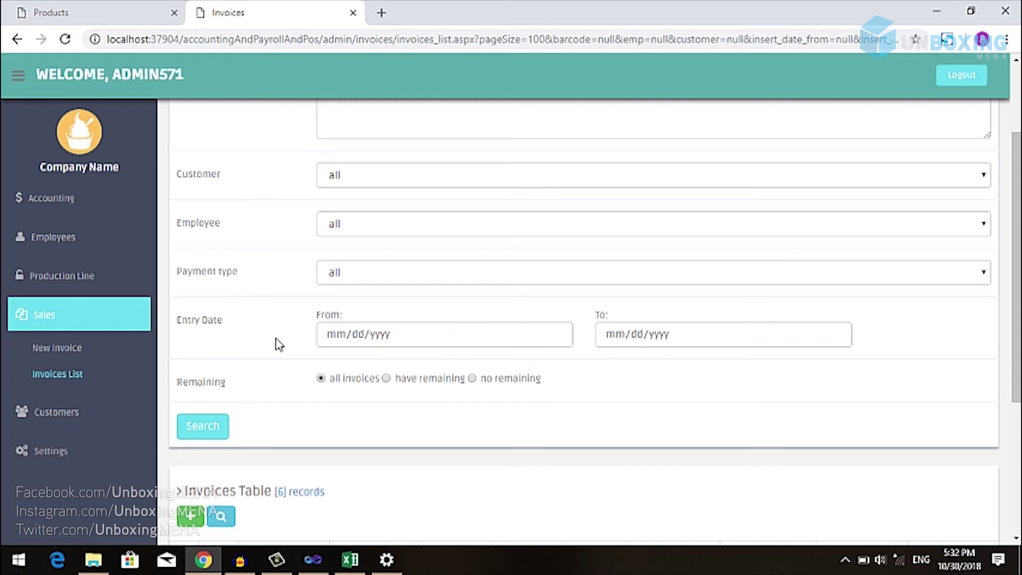
scroll(278, 334, down, 2)
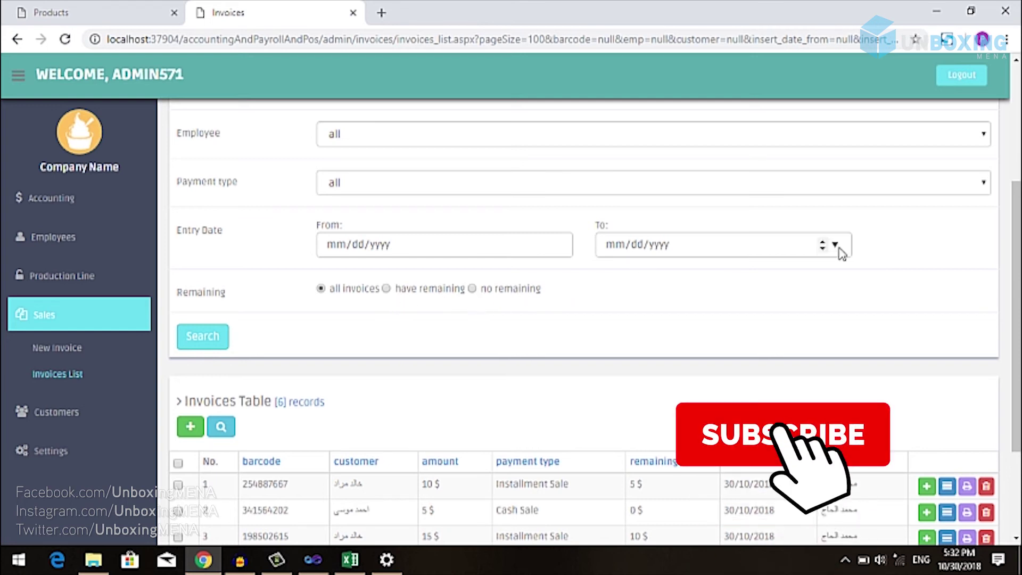
scroll(641, 263, up, 1)
scroll(585, 319, up, 2)
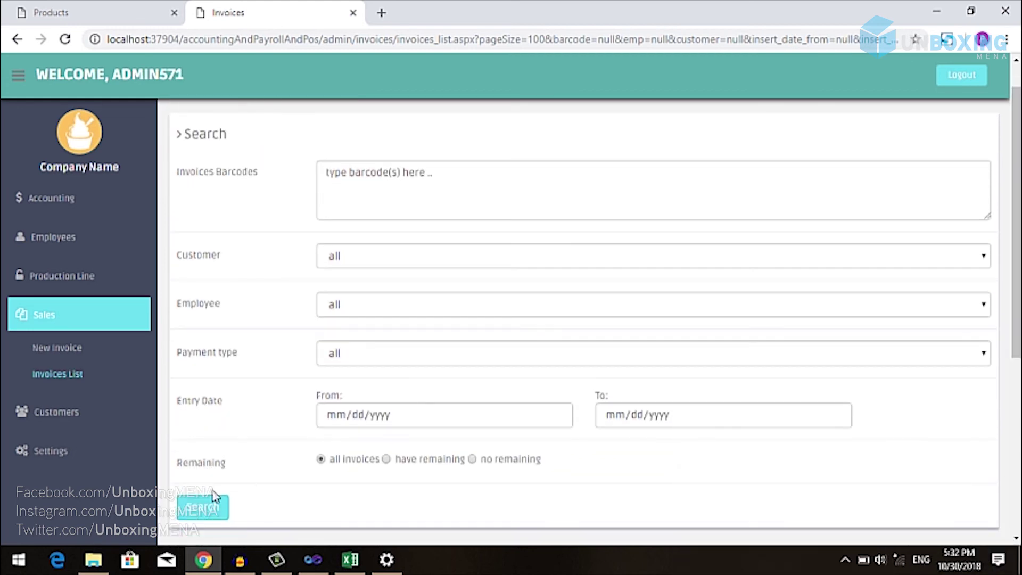
click(201, 510)
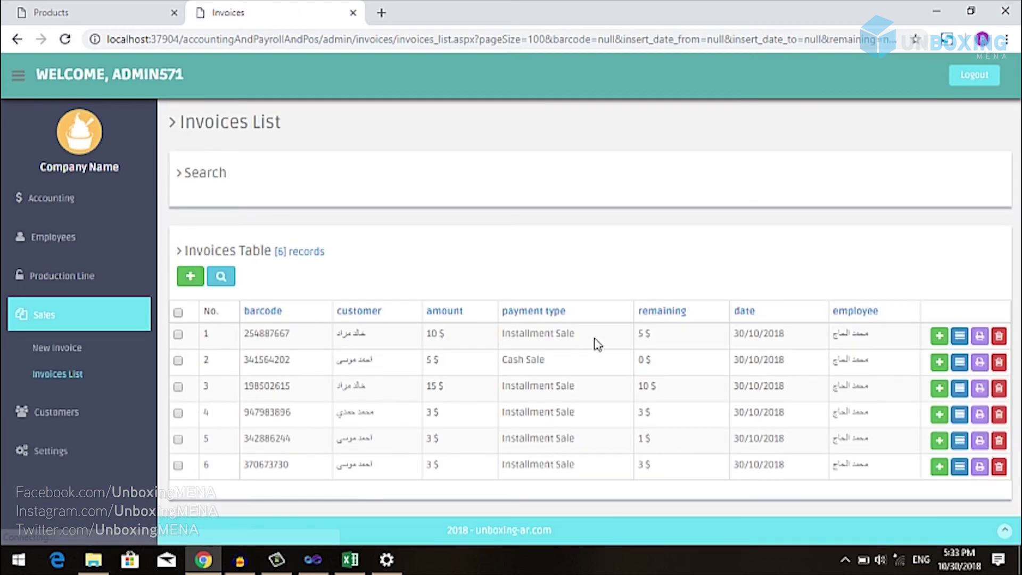